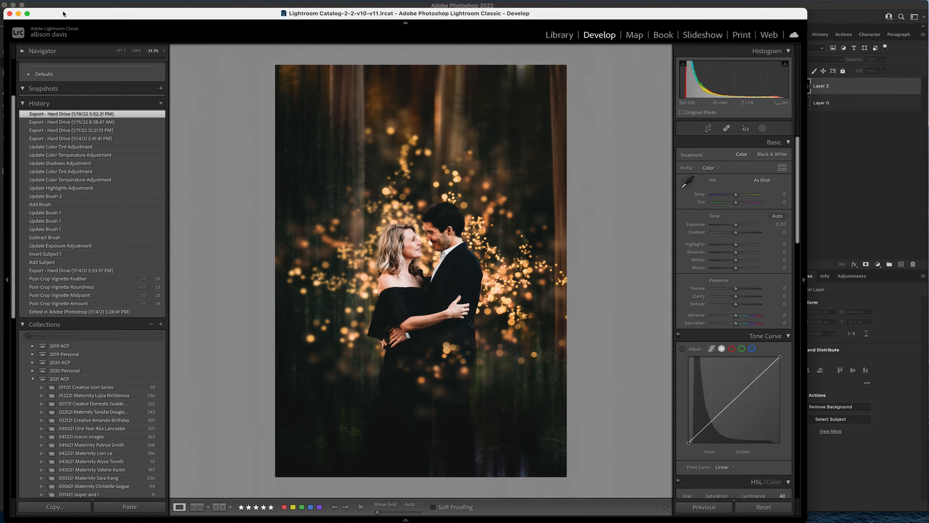
- Switch from Lightroom Classic to Photoshop and duplicate Layer 0, the photo of the couple
click(19, 14)
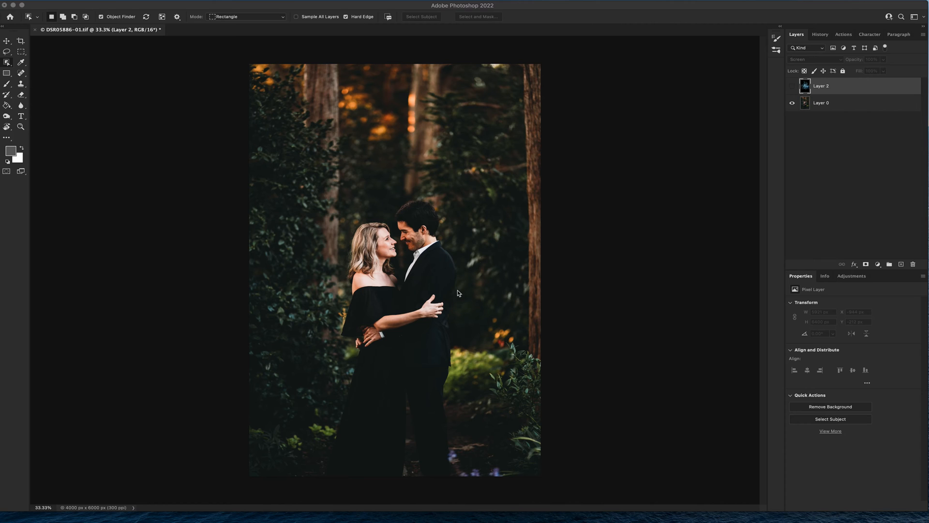
click(825, 106)
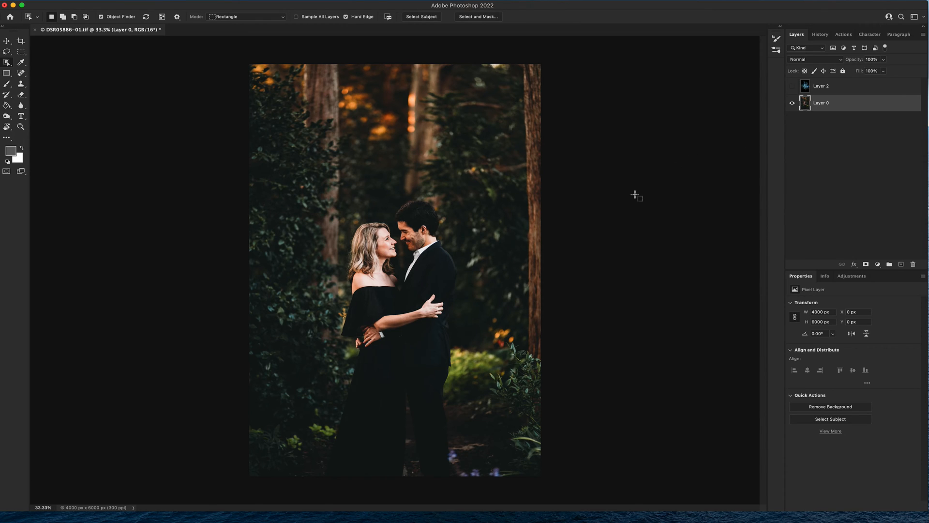
click(6, 41)
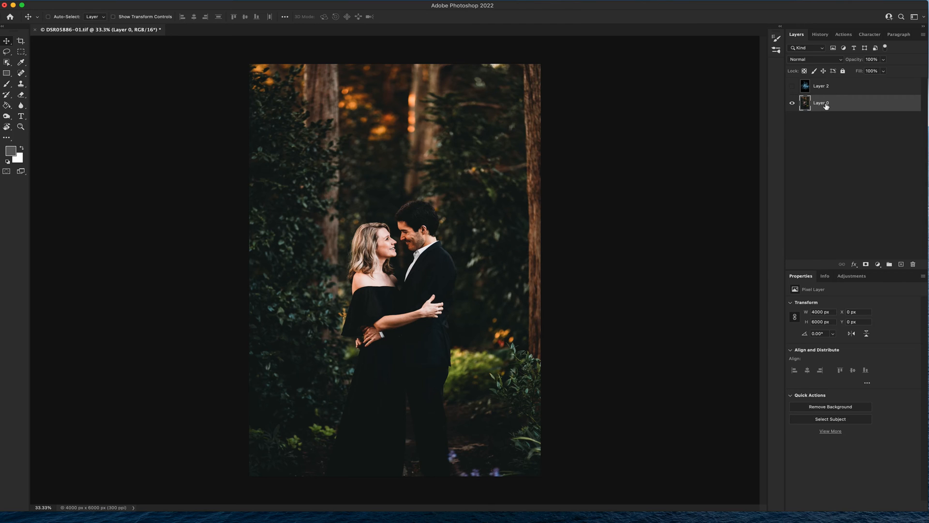
key(super+j)
- Apply a Motion Blur to the duplicated photo layer with an angle of 90° and a distance of 688 pixels
click(97, 0)
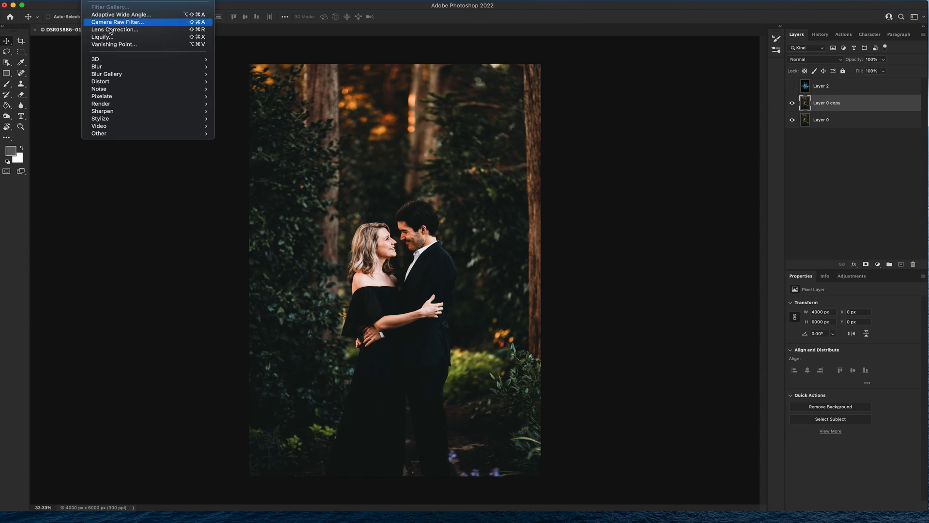
mouse_move(117, 68)
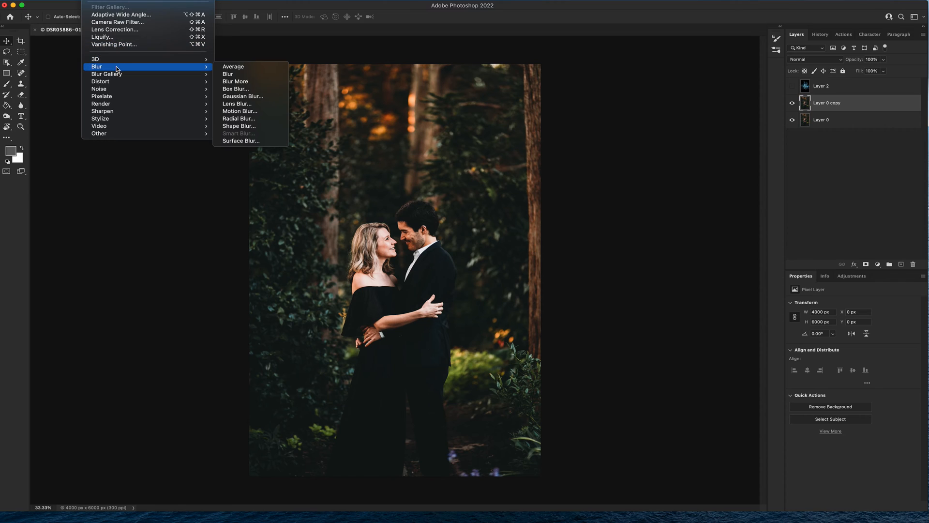
click(239, 112)
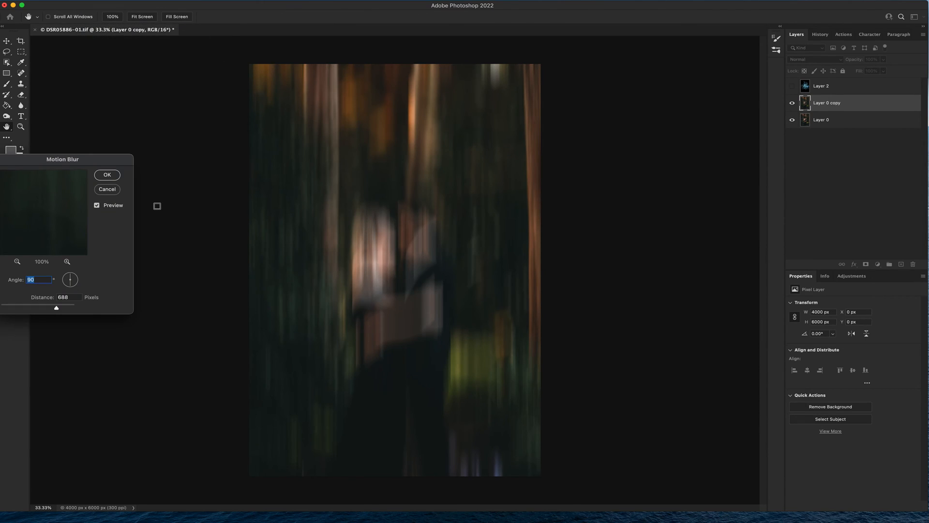
drag(76, 159, 145, 163)
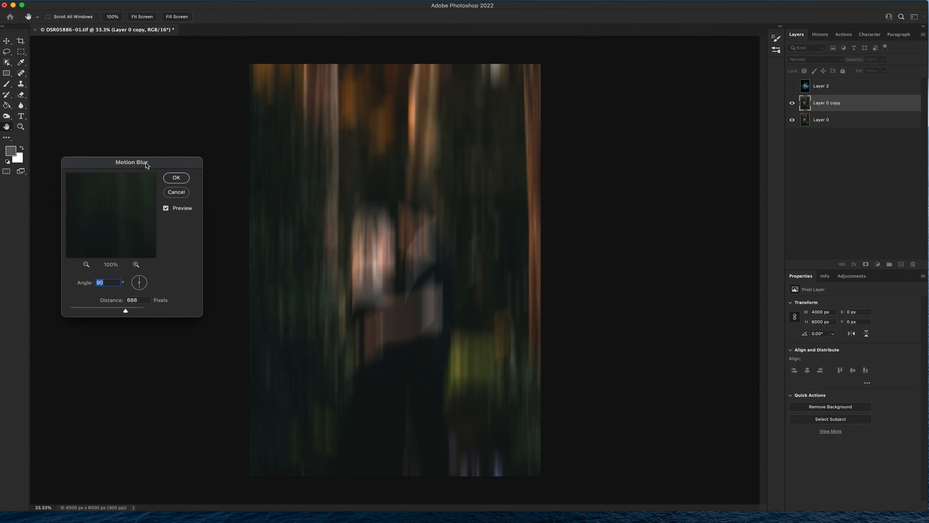
drag(140, 280, 140, 277)
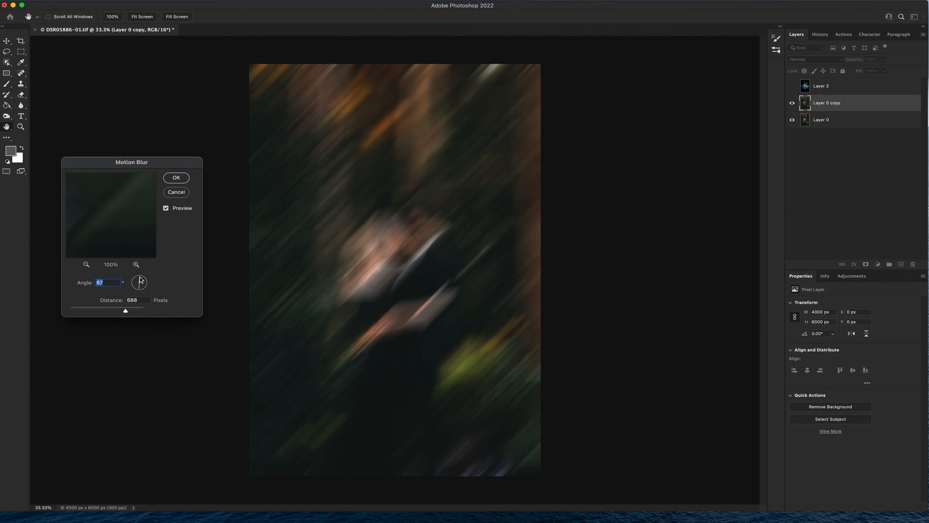
text(90)
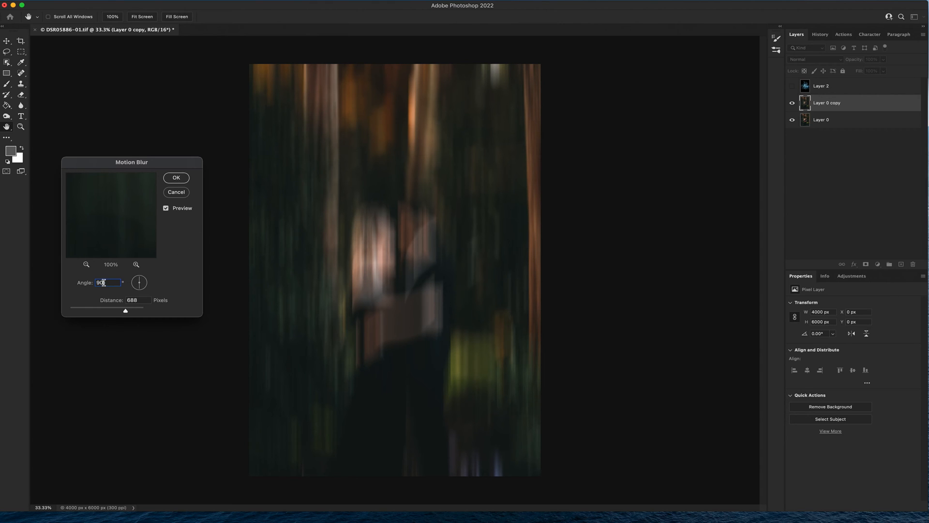
drag(126, 313, 100, 312)
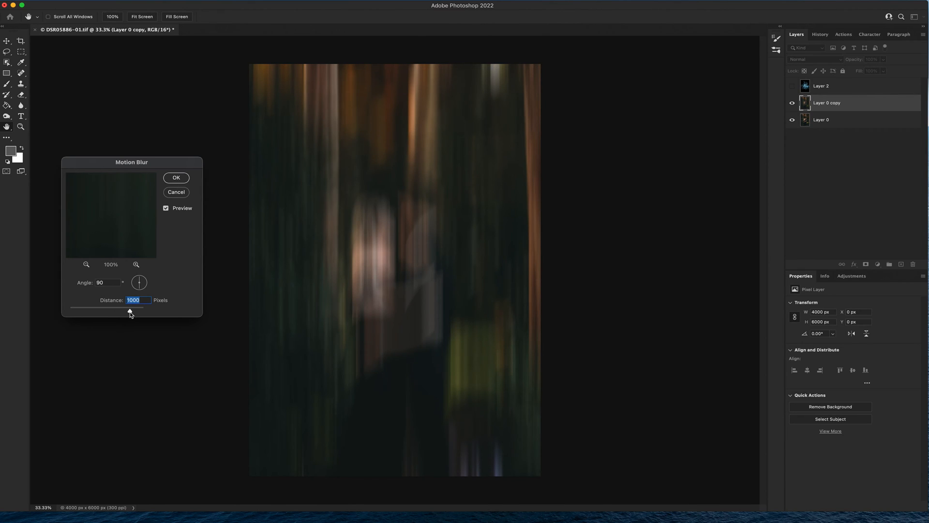
drag(131, 313, 127, 314)
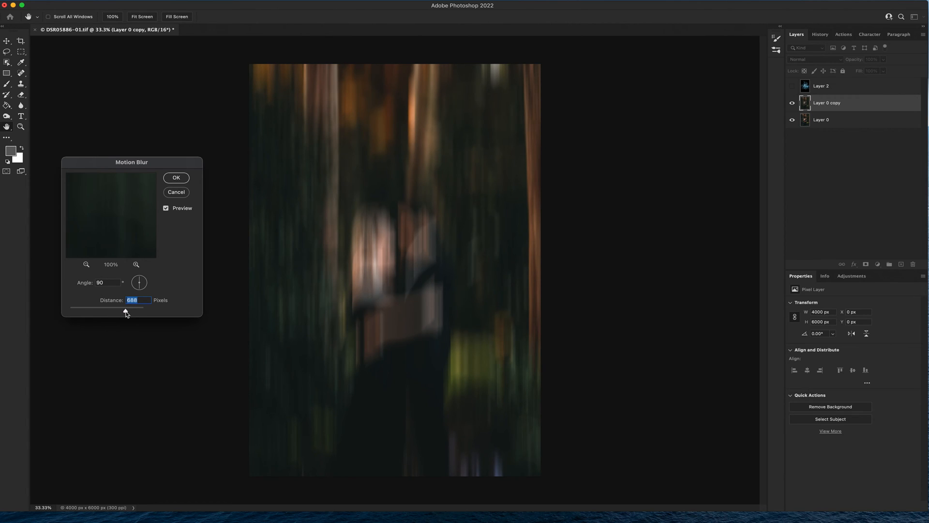
click(176, 179)
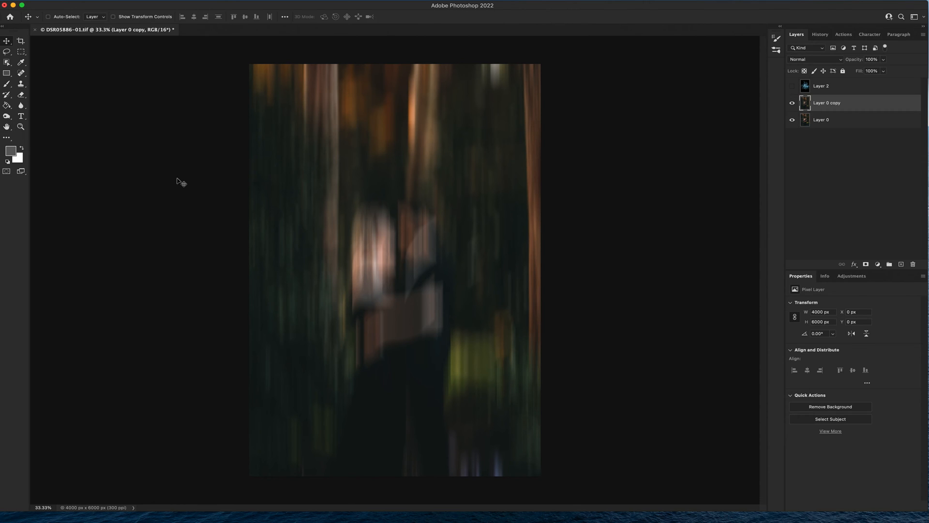
- Lower the opacity of the blurred Layer 0 copy to 80%
click(884, 59)
drag(884, 72, 881, 73)
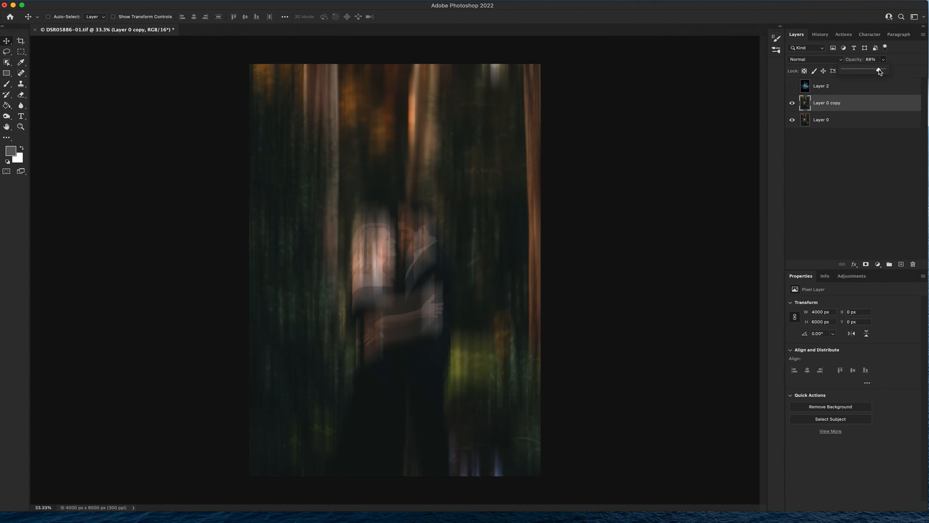
drag(878, 70, 876, 70)
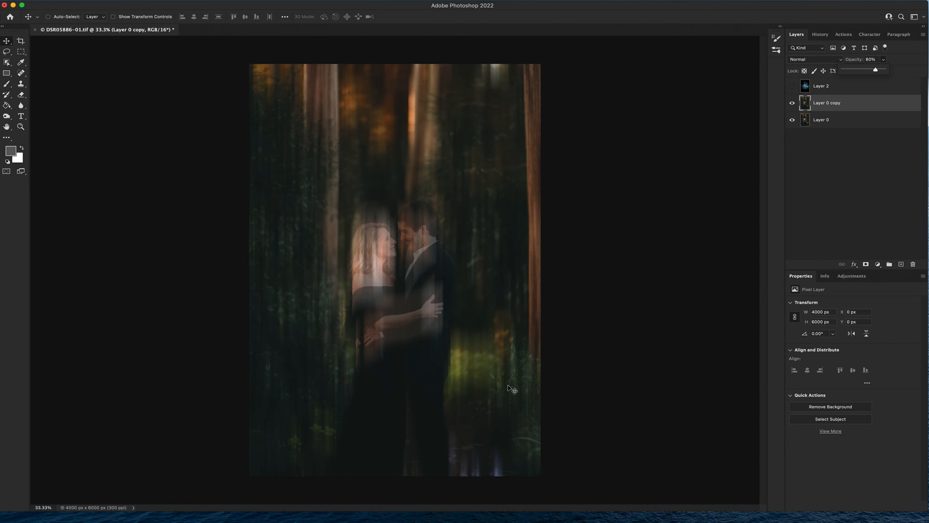
click(833, 105)
- Show the bokeh lights on Layer 2 and add a Hue/Saturation adjustment layer clipped to it
click(792, 87)
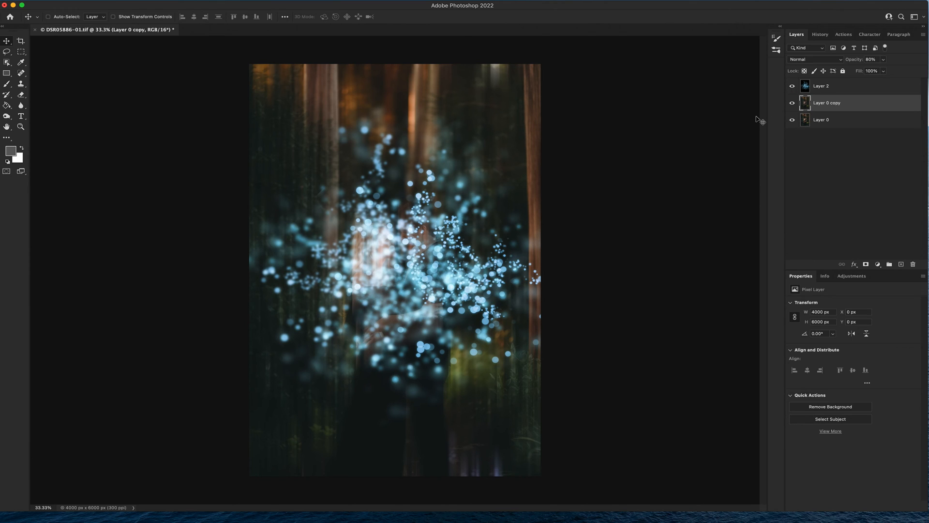
click(820, 91)
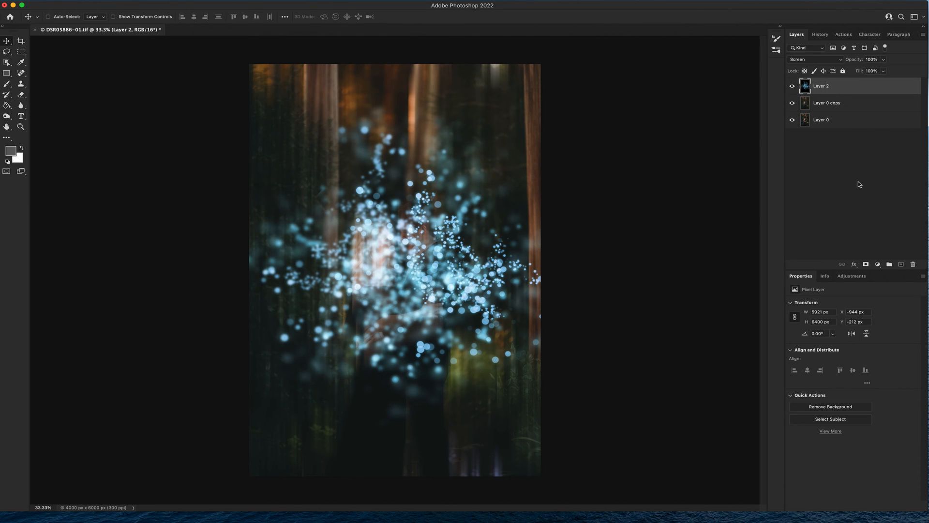
click(850, 277)
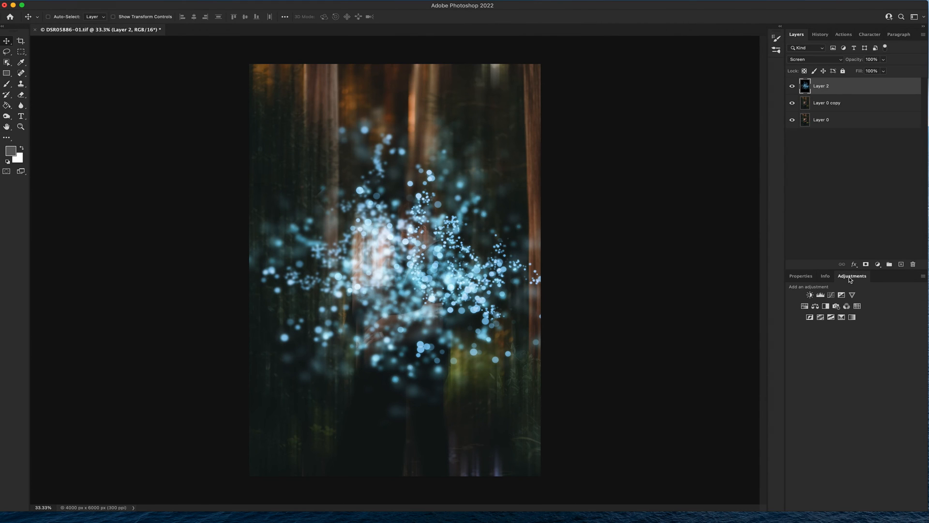
click(805, 307)
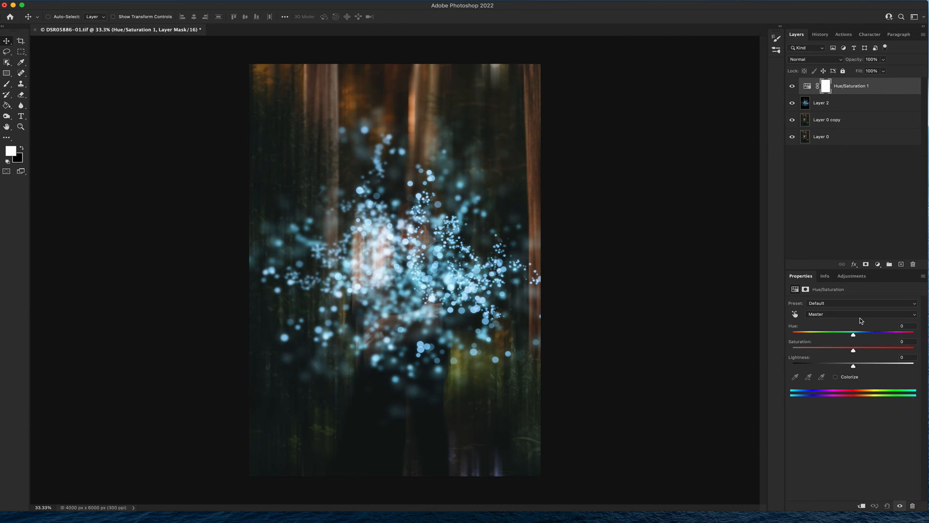
click(862, 506)
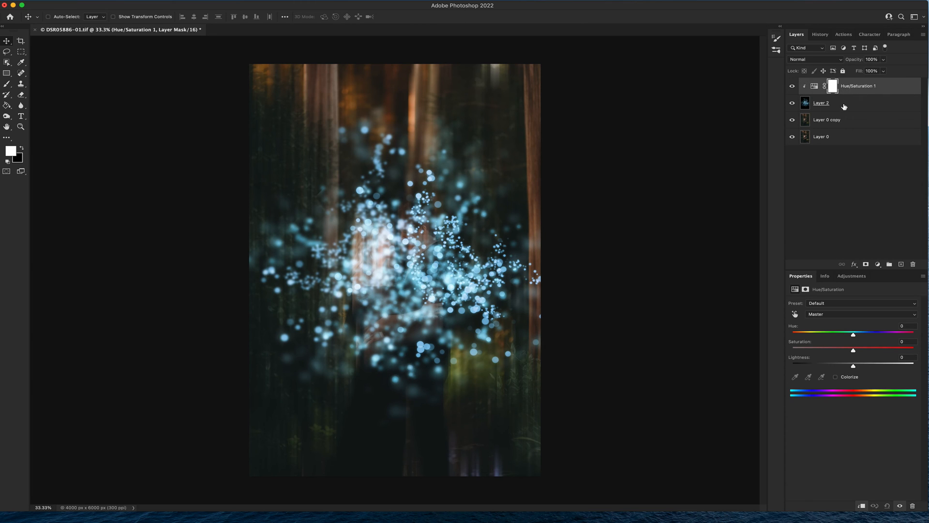
- Set the master hue of the bokeh's Hue/Saturation adjustment to -176 and raise its saturation slightly
click(814, 86)
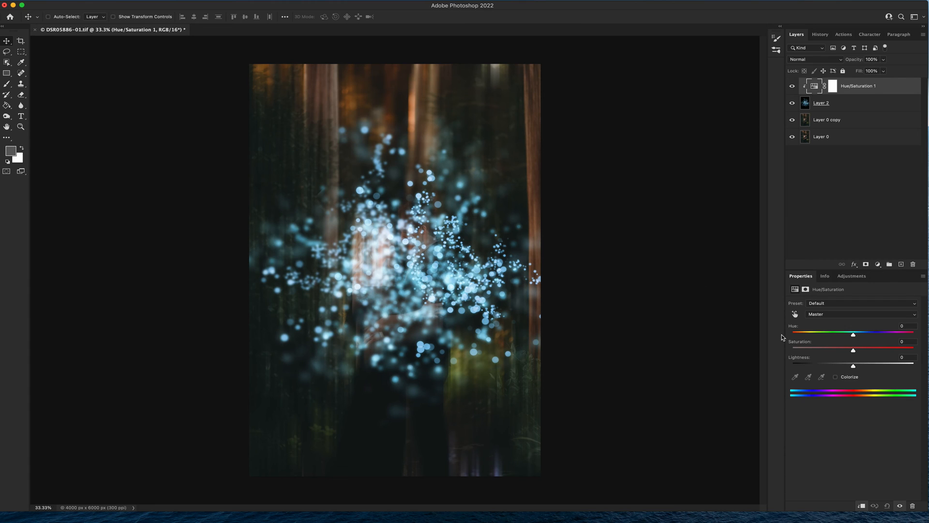
click(831, 315)
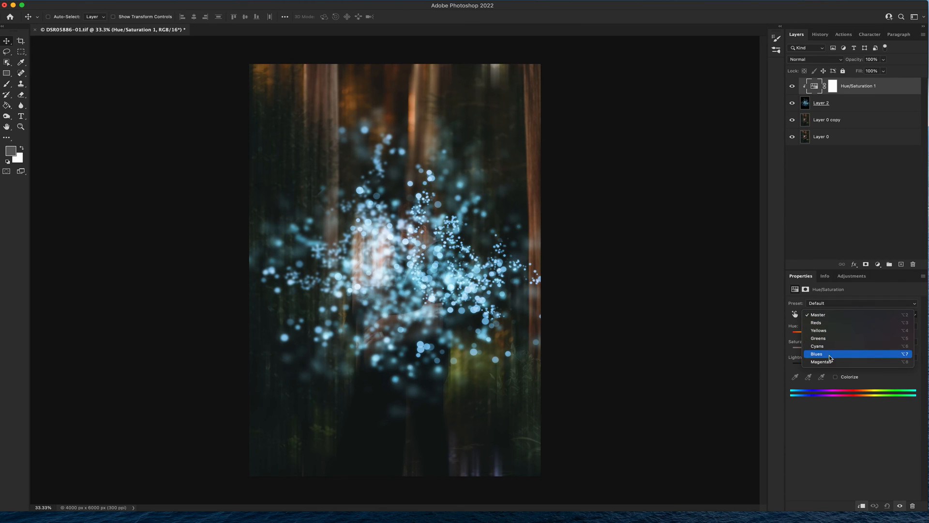
click(825, 315)
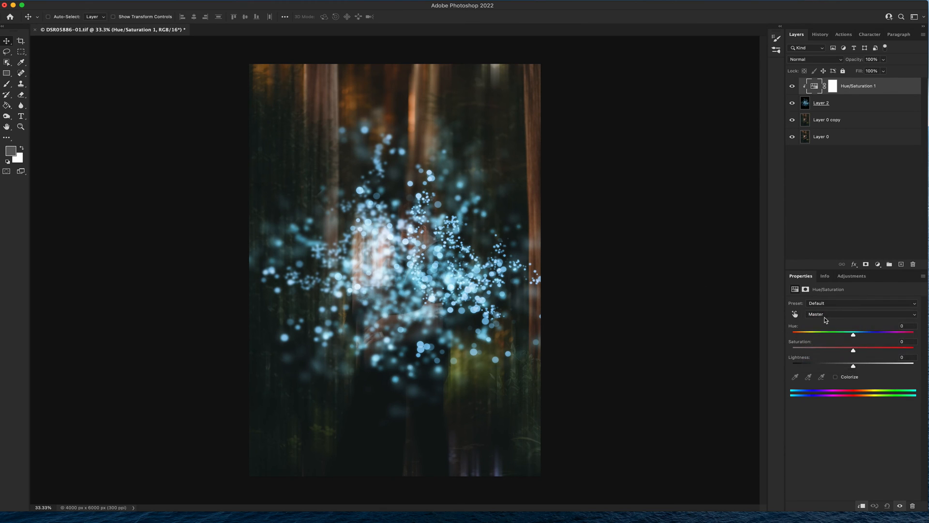
drag(853, 334, 795, 338)
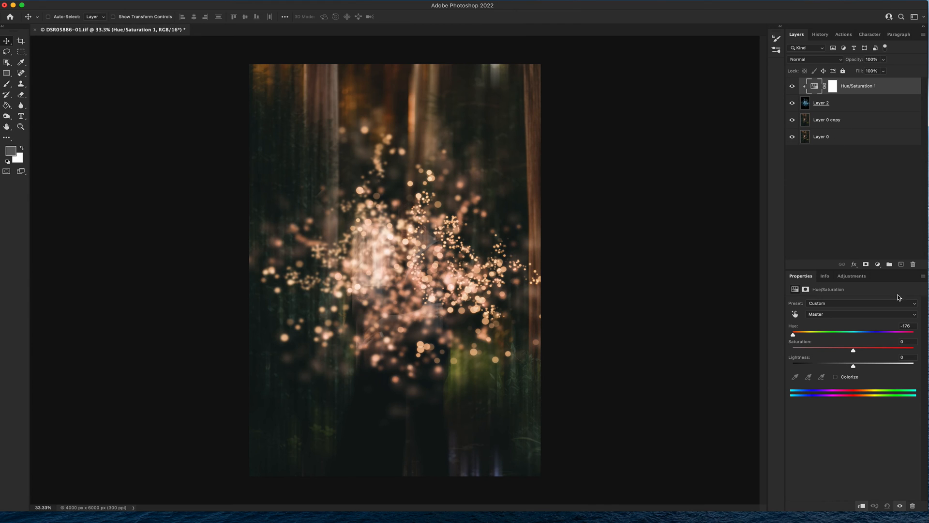
drag(854, 350, 866, 350)
- Duplicate Layer 0 again and move the new copy to the top of the layer stack
click(843, 140)
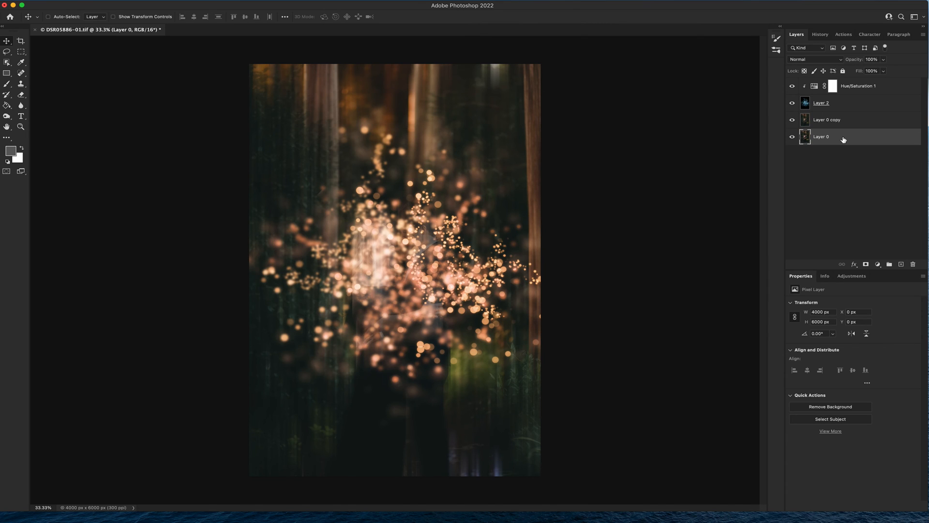
key(super+j)
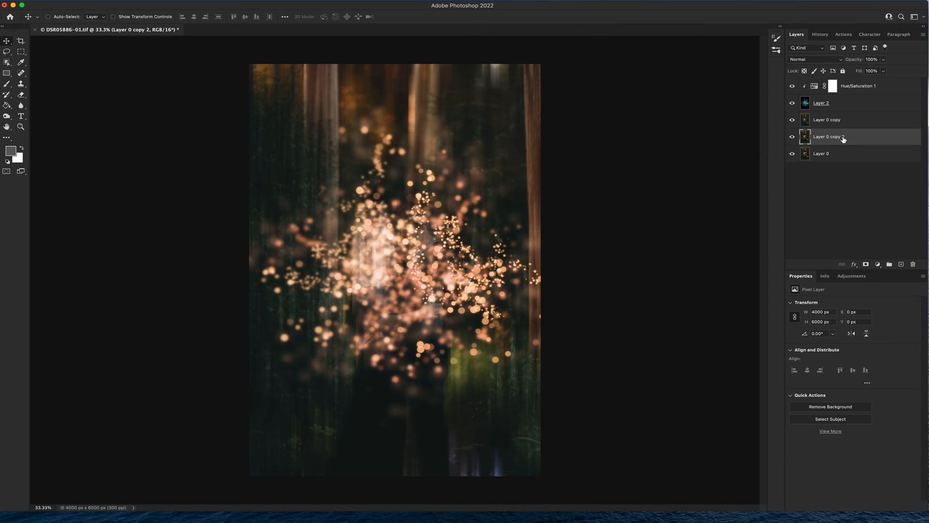
drag(832, 139, 829, 85)
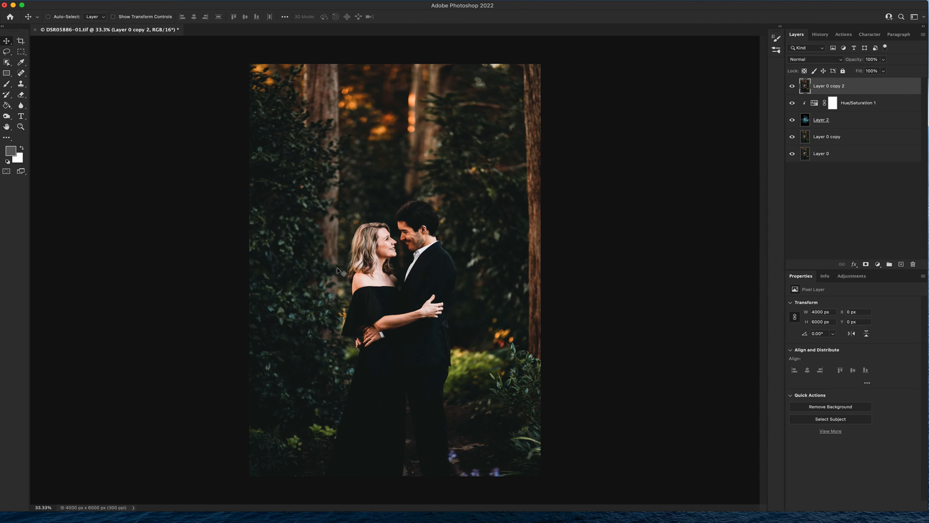
- Select the couple on Layer 0 copy 2 using Select Subject with the Object Selection tool
click(6, 62)
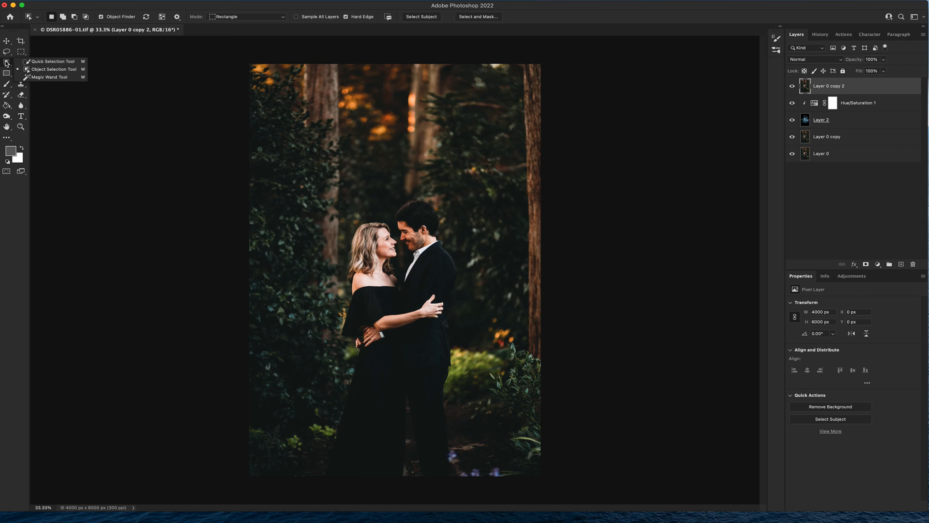
click(30, 64)
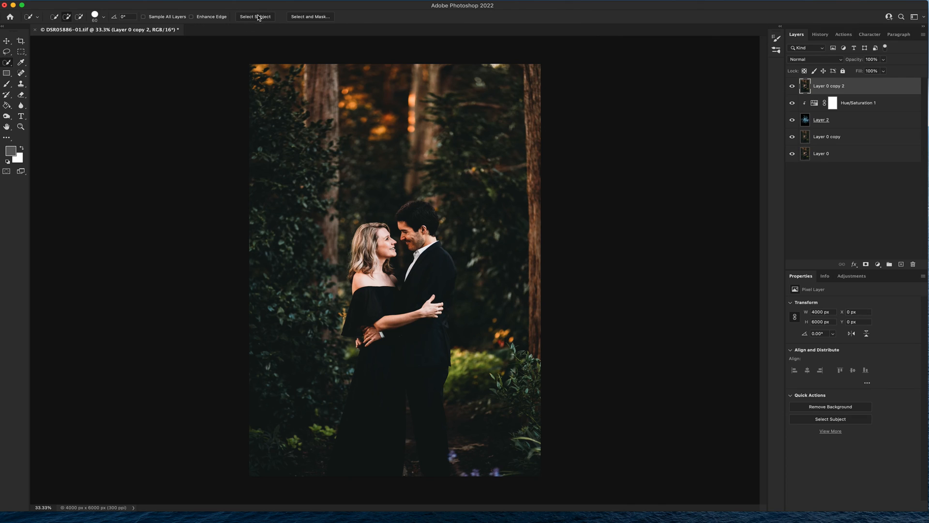
right_click(7, 63)
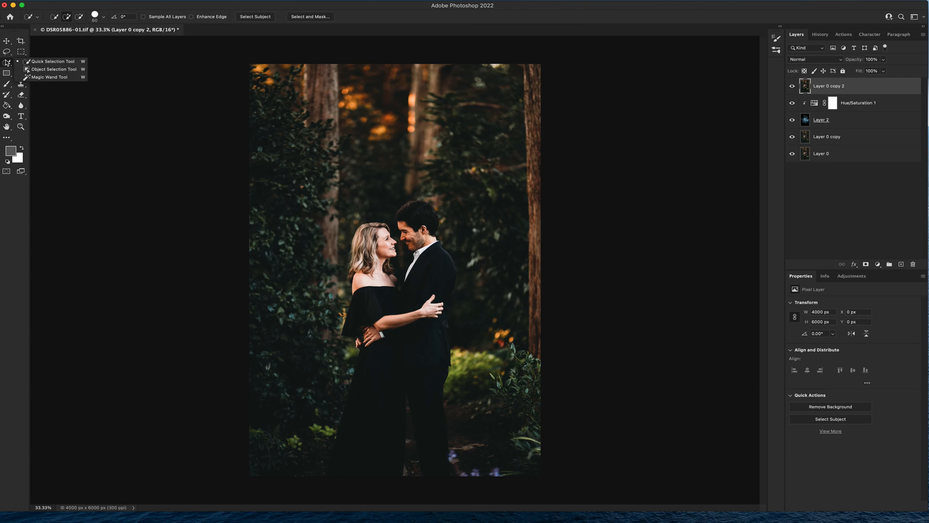
click(36, 70)
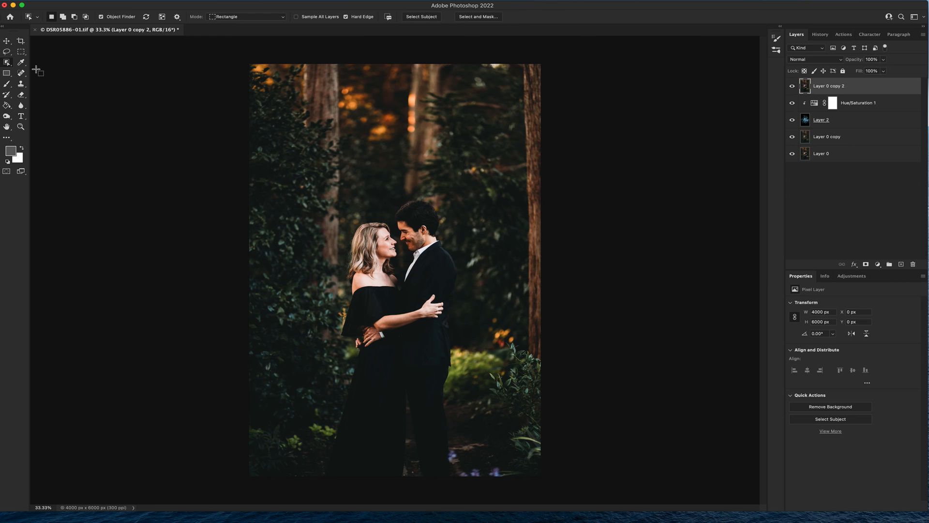
click(416, 17)
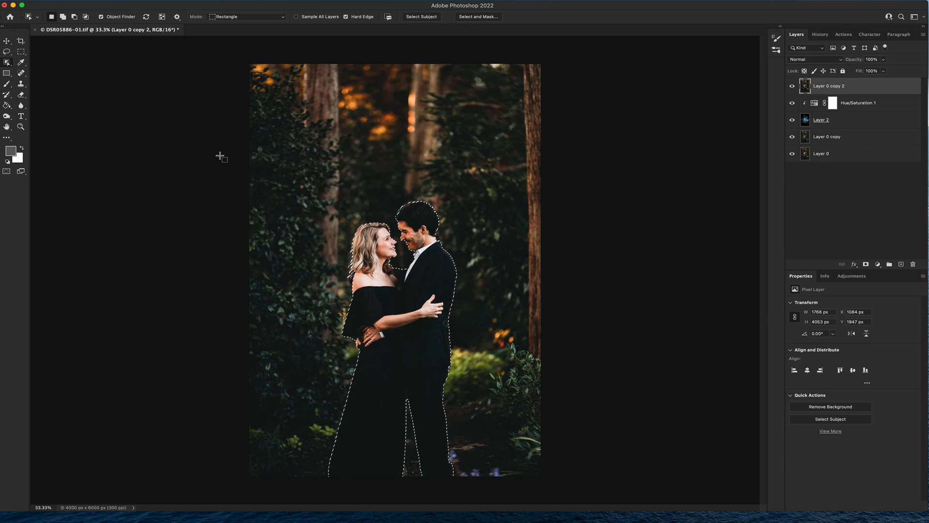
- Add a layer mask to Layer 0 copy 2 that reveals only the selected couple
click(22, 0)
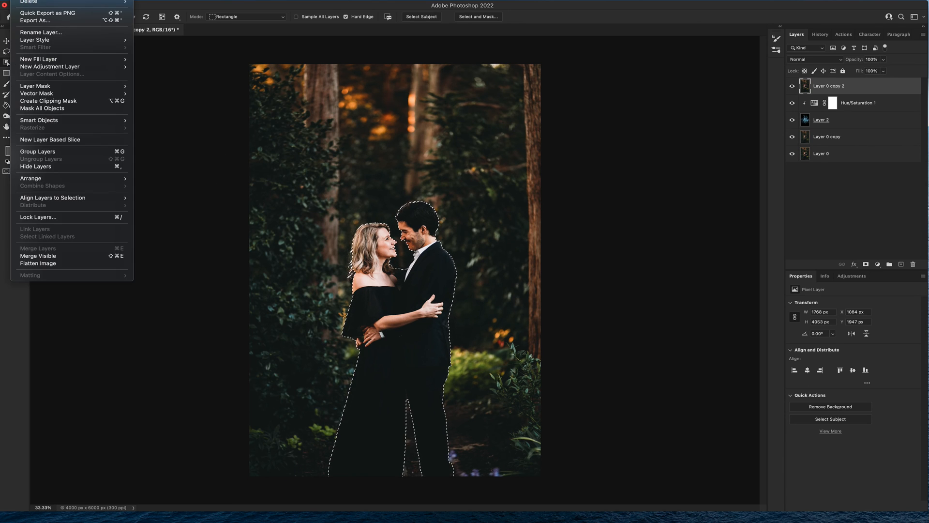
mouse_move(40, 85)
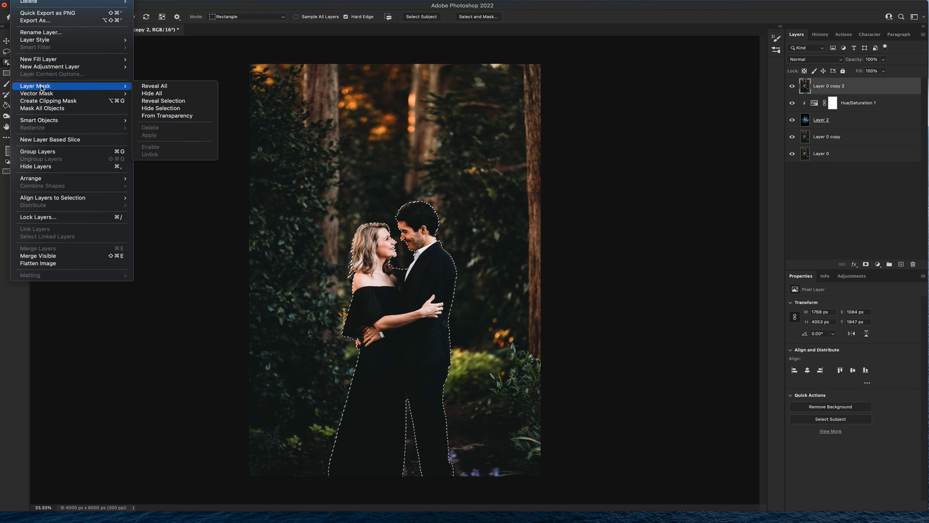
click(151, 101)
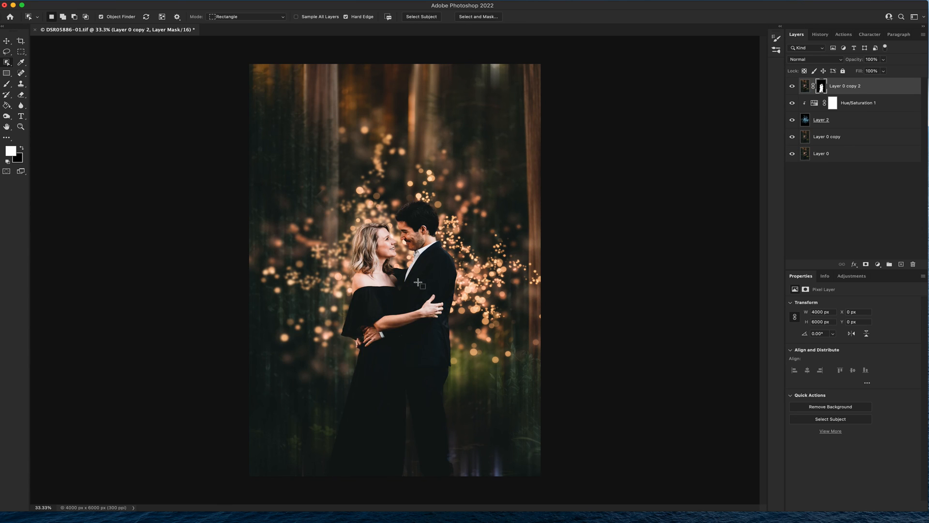
- Set up the Brush tool with black as the foreground colour and a 125 px size for retouching the couple's layer mask
click(7, 84)
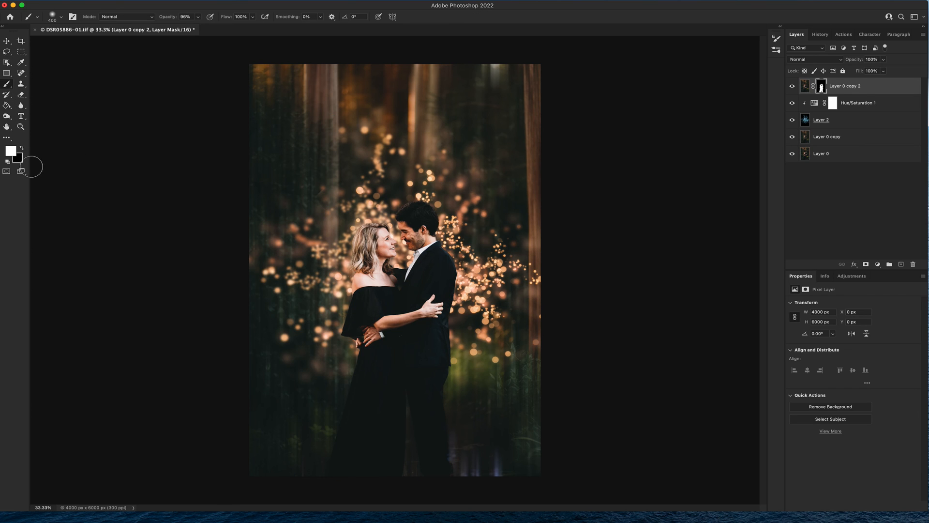
click(21, 148)
key(super+equal)
key(super+equal)
key(super+equal)
key(bracketleft)
key(bracketleft)
key(bracketleft)
key(bracketleft)
key(bracketleft)
key(bracketleft)
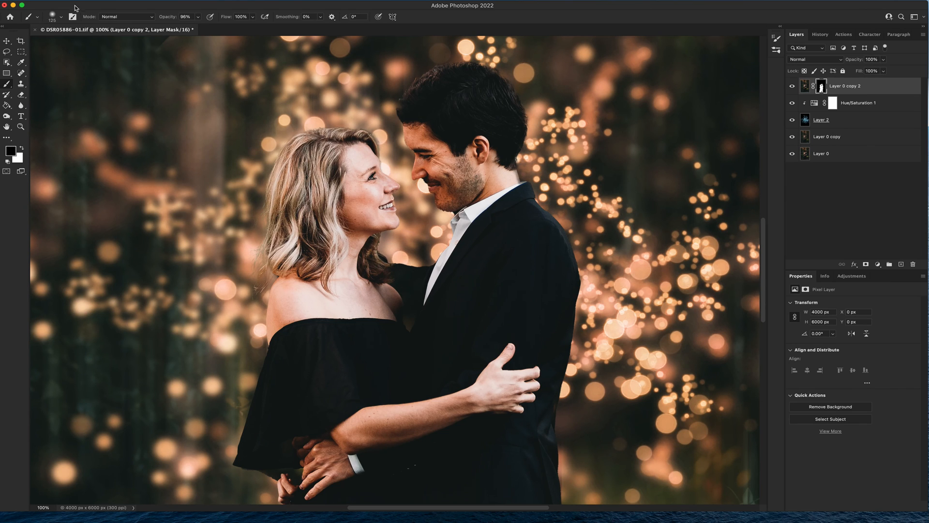
- Set the brush hardness to 42% and paint black on the Layer 0 copy 2 mask in the gap between the woman's hair and the man's lapel
click(61, 18)
click(71, 60)
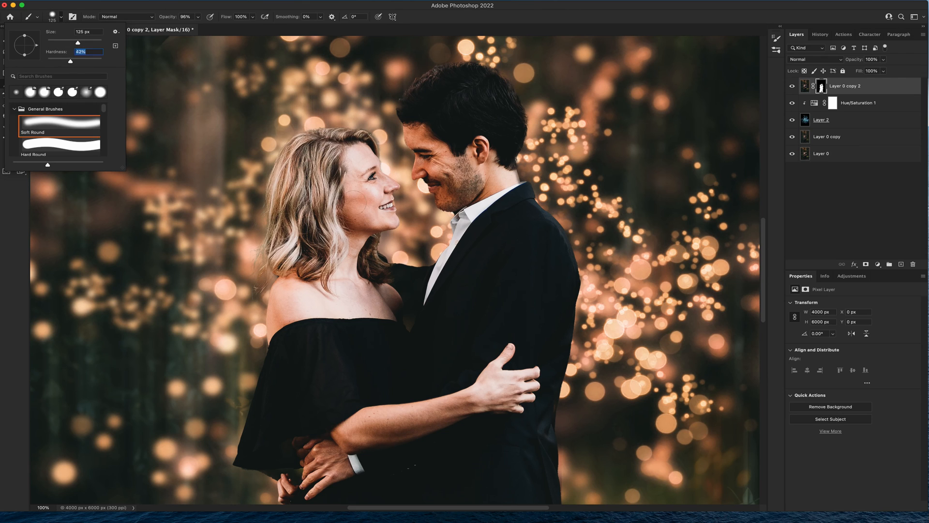
key(Return)
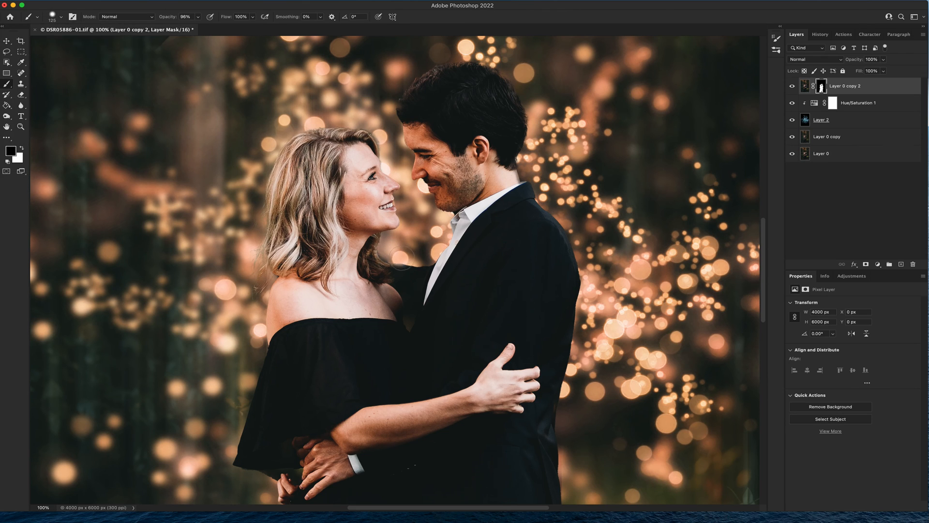
mouse_move(401, 256)
mouse_down()
mouse_move(401, 271)
mouse_move(416, 271)
mouse_move(418, 261)
mouse_up()
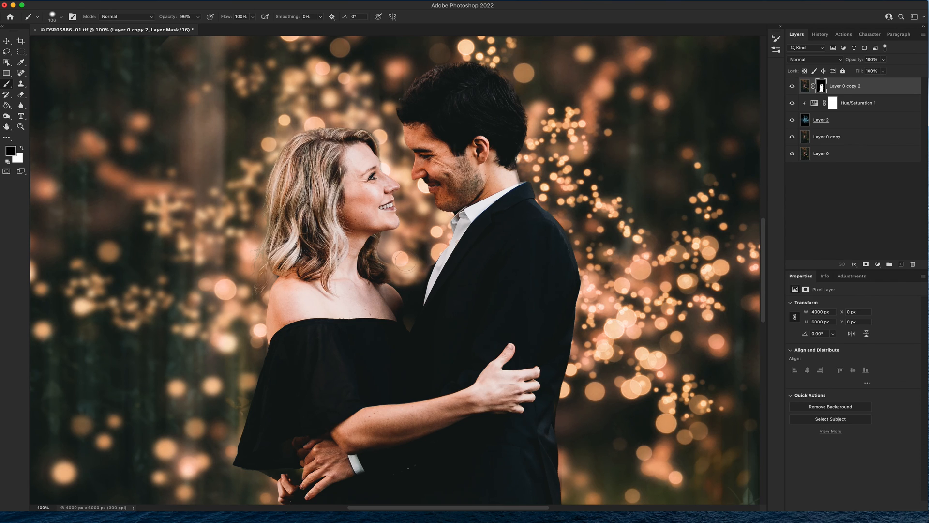
mouse_move(401, 270)
mouse_down()
mouse_move(395, 281)
mouse_move(407, 322)
mouse_move(424, 262)
mouse_move(417, 267)
mouse_up()
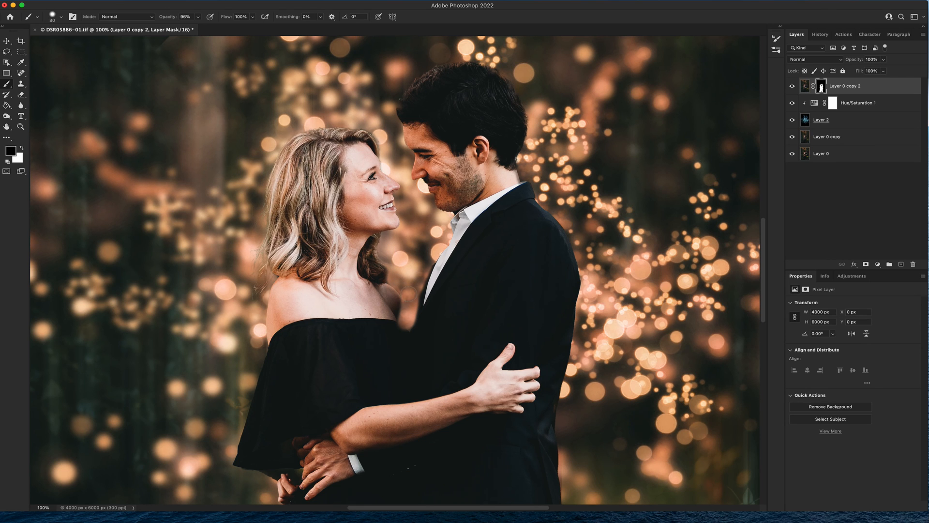
- Enlarge the mask brush to 900 px for working on the lower part of the couple
key(super+minus)
key(super+minus)
key(super+minus)
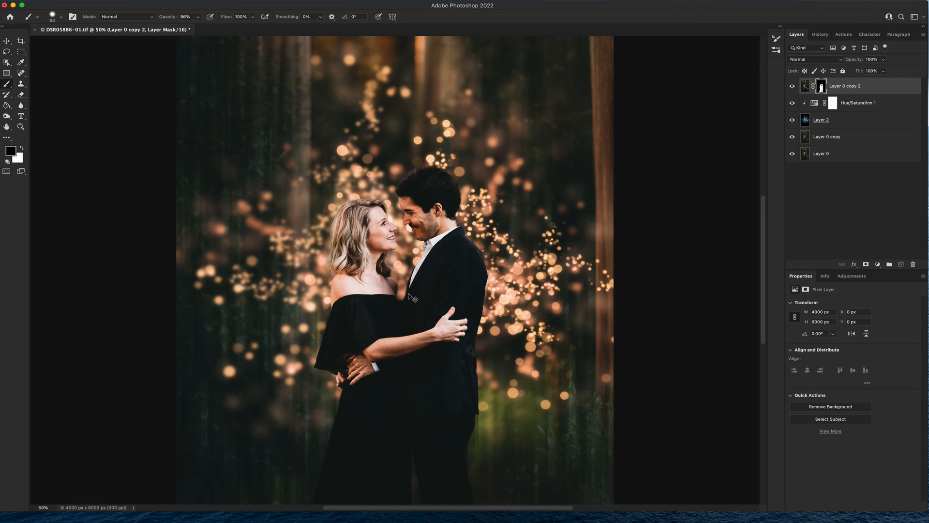
key(bracketright)
key(bracketright)
key(bracketright)
key(bracketright)
key(bracketright)
key(bracketright)
key(bracketright)
key(bracketright)
key(bracketright)
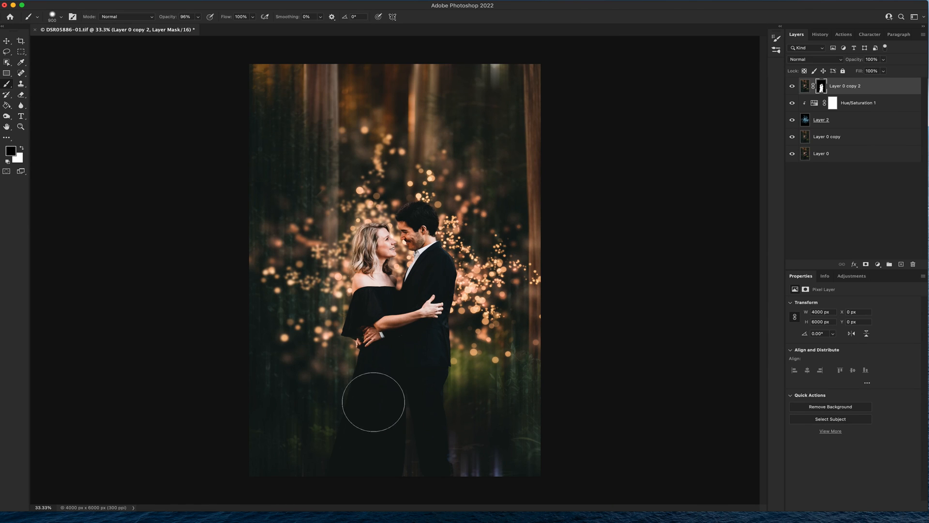
- Set the brush hardness to 0% and its size to 1000 px, and paint black on the mask over the couple's lower bodies
click(60, 17)
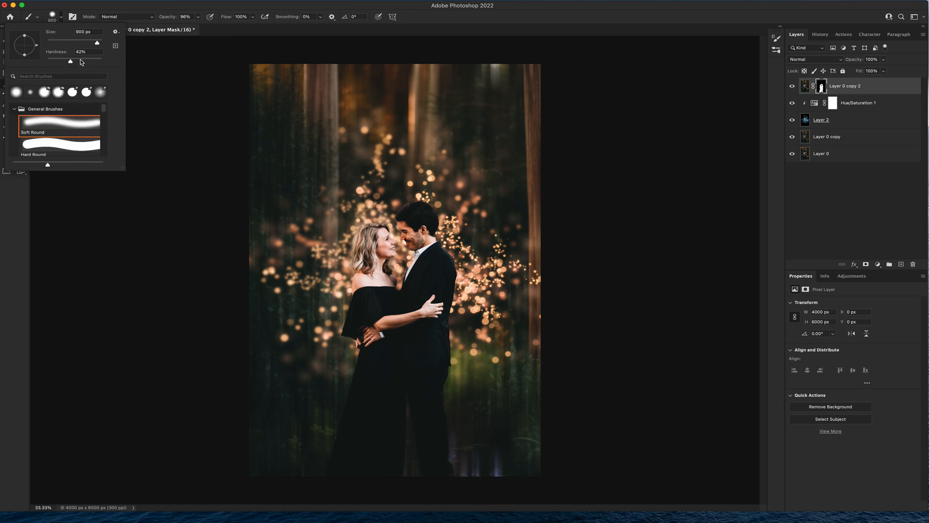
drag(70, 61, 47, 61)
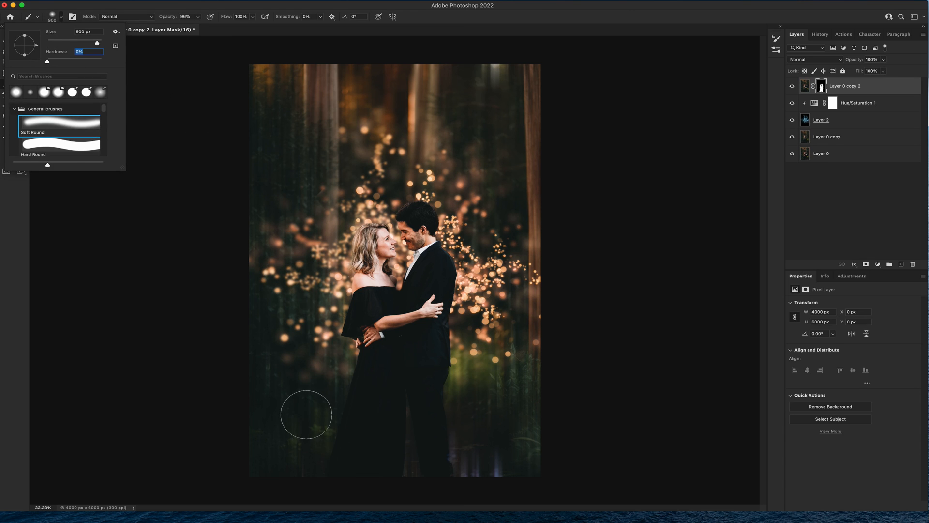
key(Return)
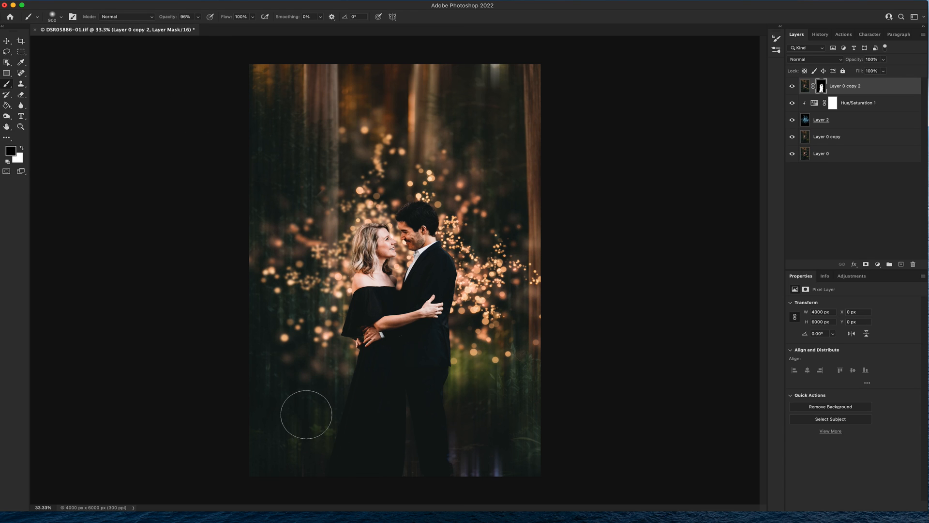
key(bracketright)
mouse_move(344, 454)
mouse_down()
mouse_move(369, 397)
mouse_move(387, 469)
mouse_move(428, 382)
mouse_move(434, 392)
mouse_move(450, 379)
mouse_move(447, 491)
mouse_move(425, 426)
mouse_move(415, 424)
mouse_move(411, 483)
mouse_up()
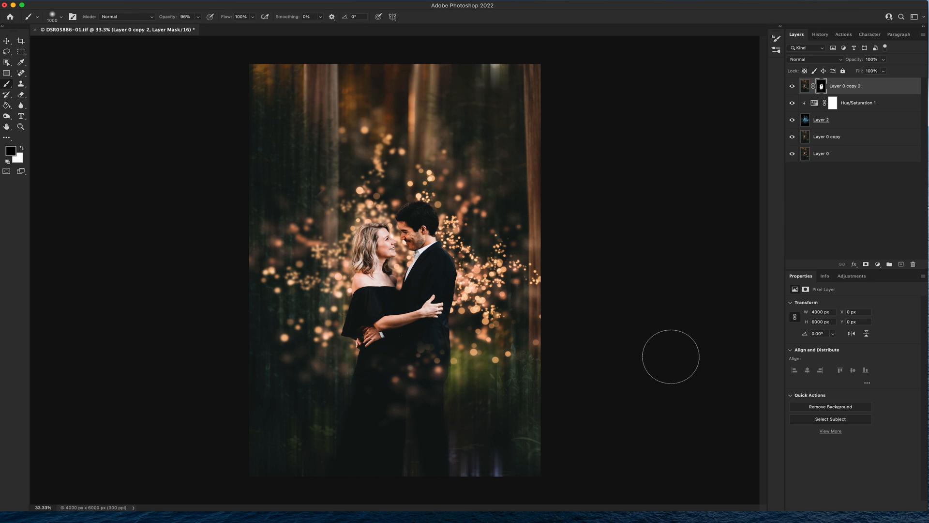